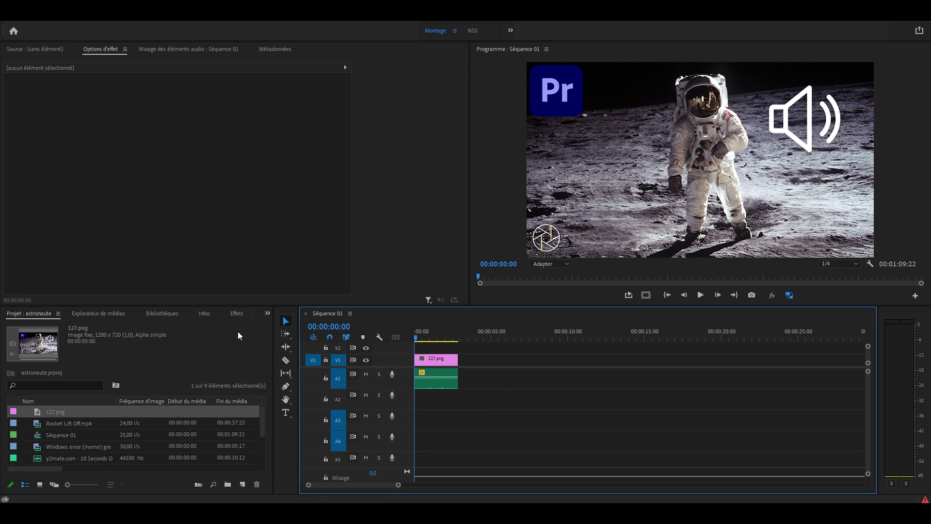
- Find the Filtre scientifique audio effect and apply it to the audio clip on track A1
left_click(236, 314)
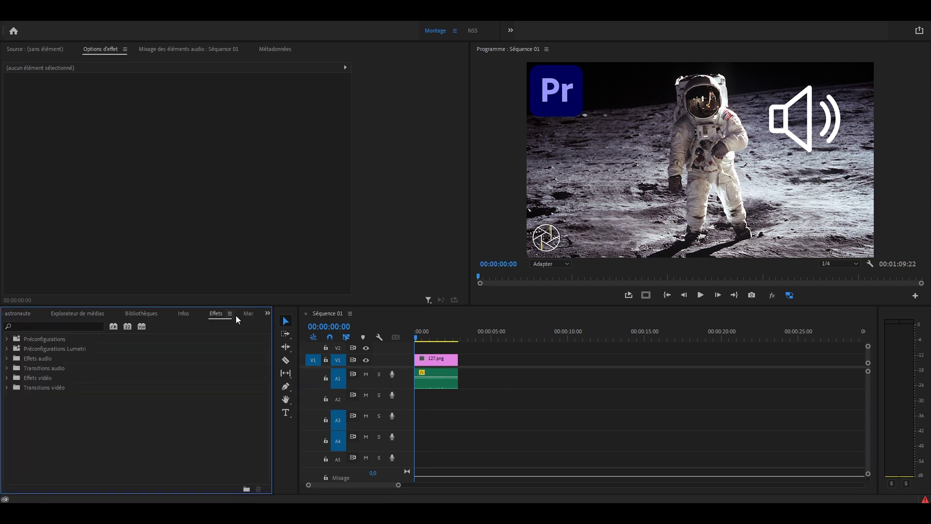
left_click(67, 327)
type("filtre")
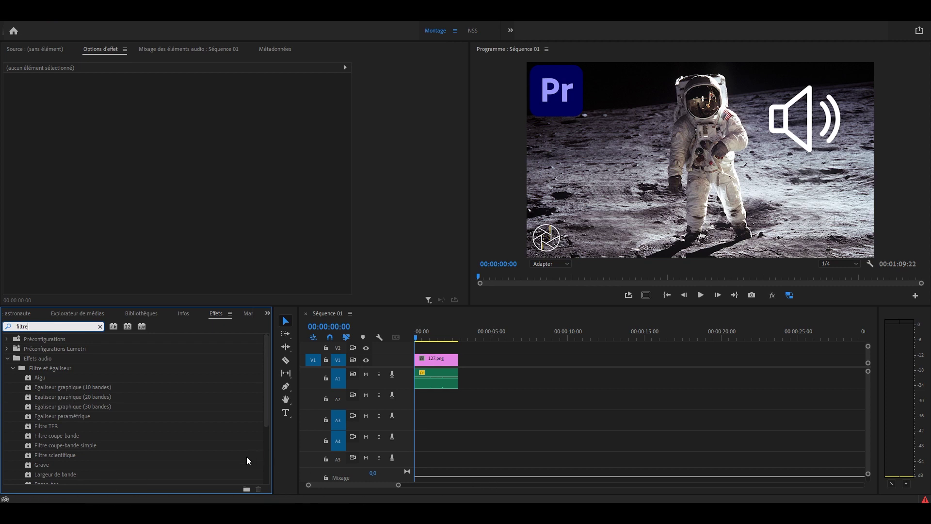
left_click_drag(62, 455, 422, 383)
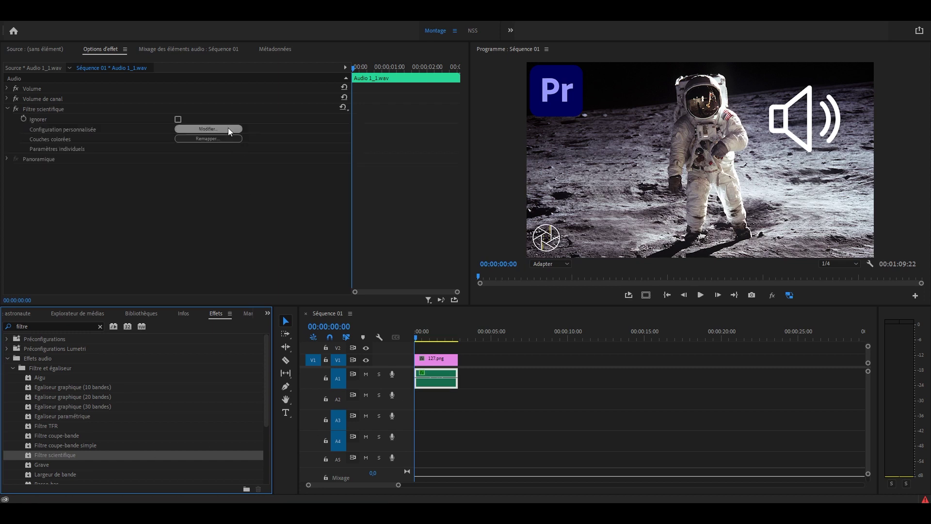
- Open the Filtre scientifique custom settings and apply the Strictement 1 kHz preset
left_click(228, 129)
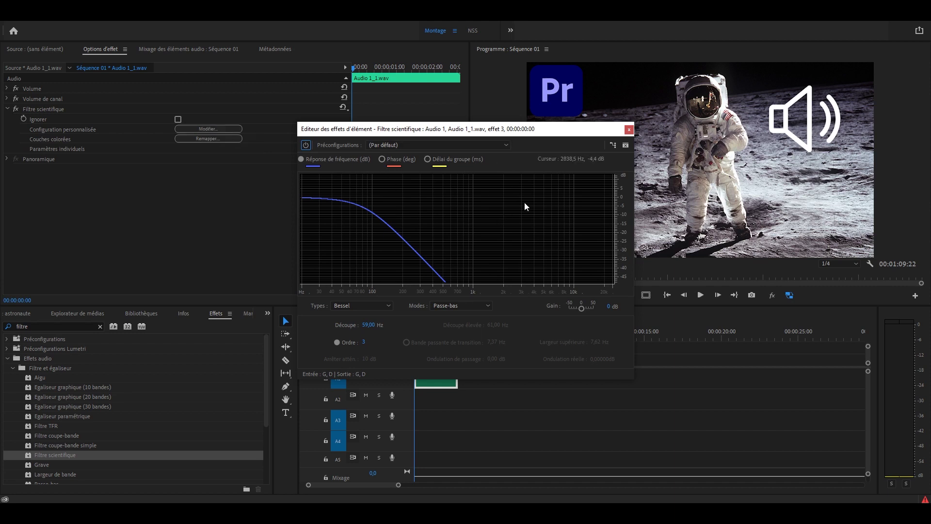
left_click(470, 147)
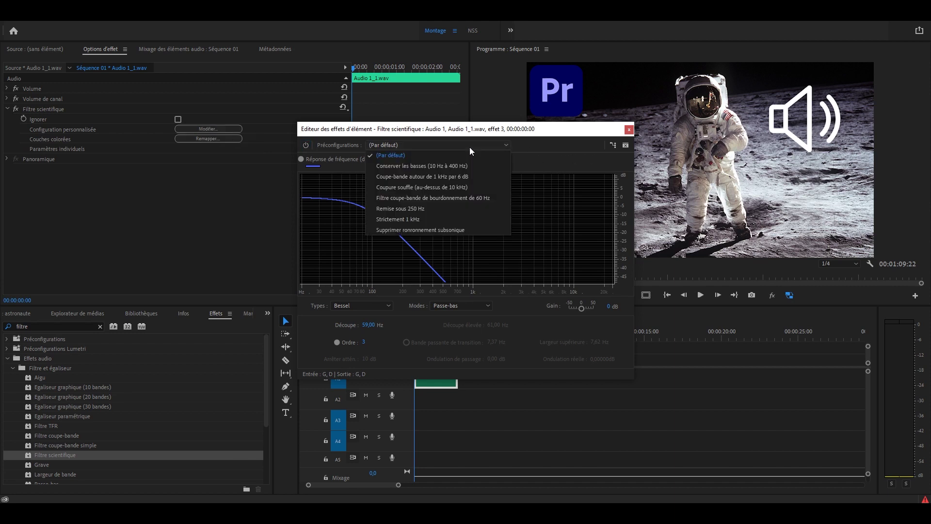
left_click(455, 221)
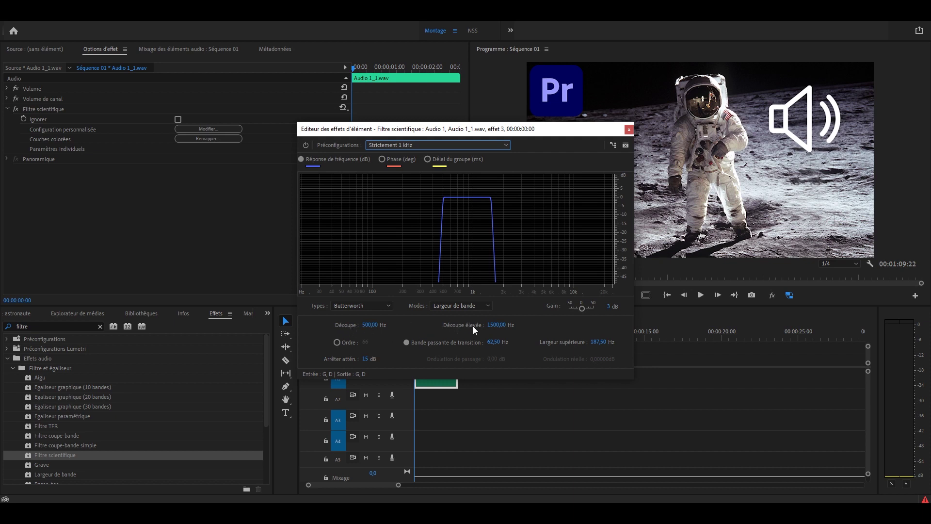
- Set the filter's Découpe to 400 Hz and its Découpe élevée to 3000 Hz
left_click(369, 324)
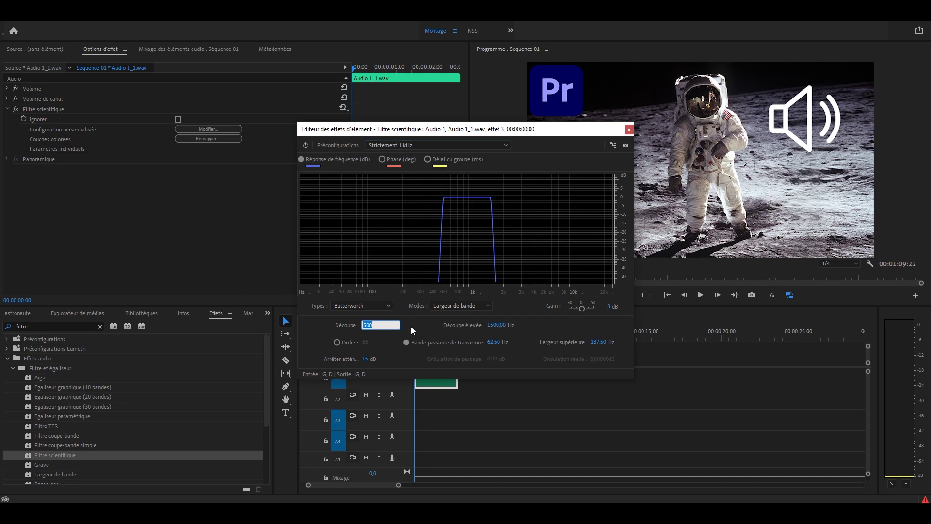
type("400")
key("Return")
left_click(496, 324)
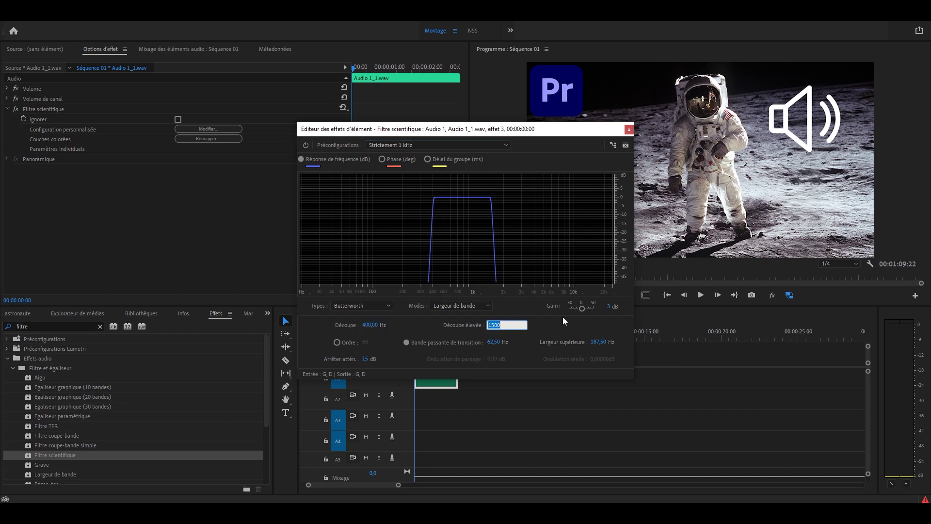
type("3000")
key("Return")
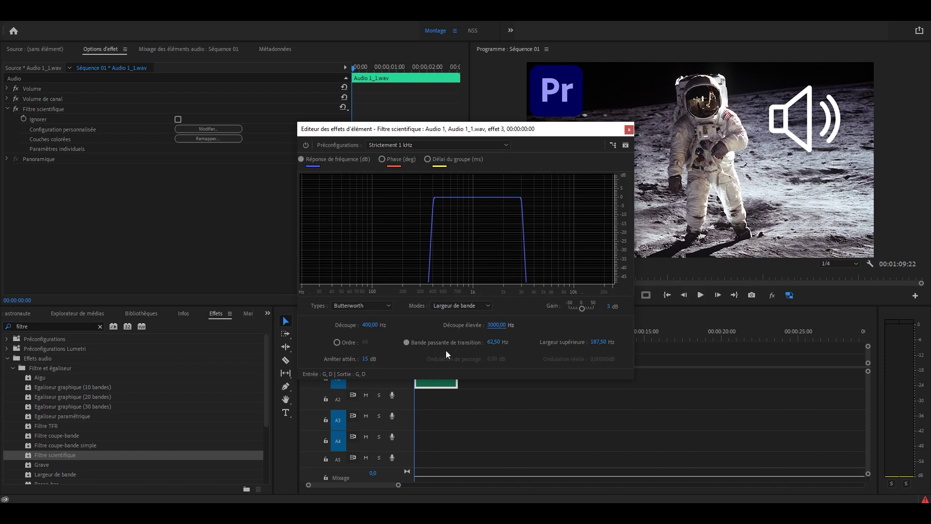
- Switch the filter from Bande passante de transition to Ordre and set the order to 40
left_click(337, 342)
left_click(365, 342)
type("40")
key("Return")
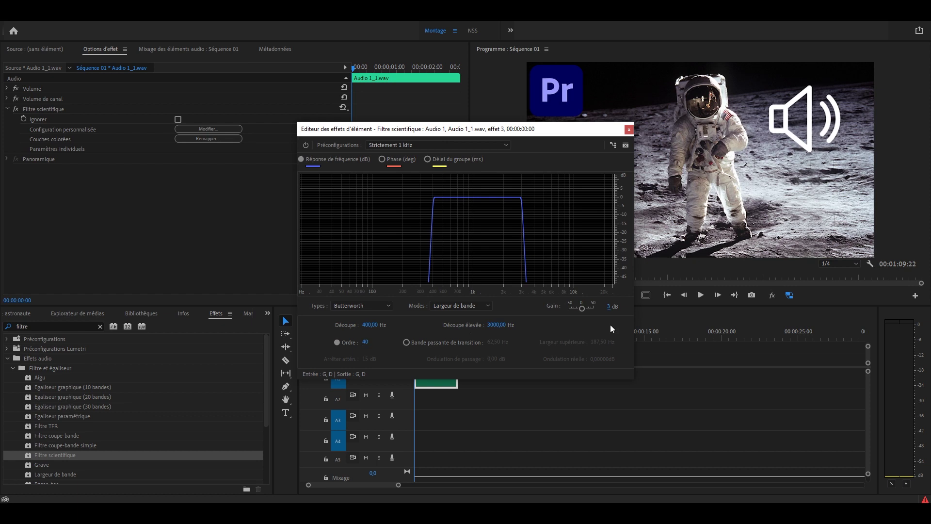
- Set the filter's gain to 0 dB, close its editor and play the sequence to check the sound
left_click(609, 307)
type("0")
key("Return")
key("Escape")
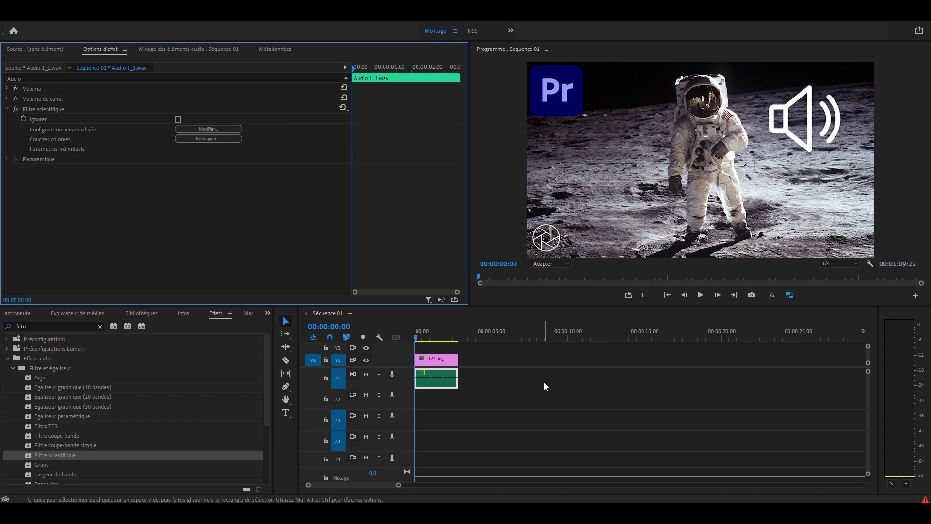
key("space")
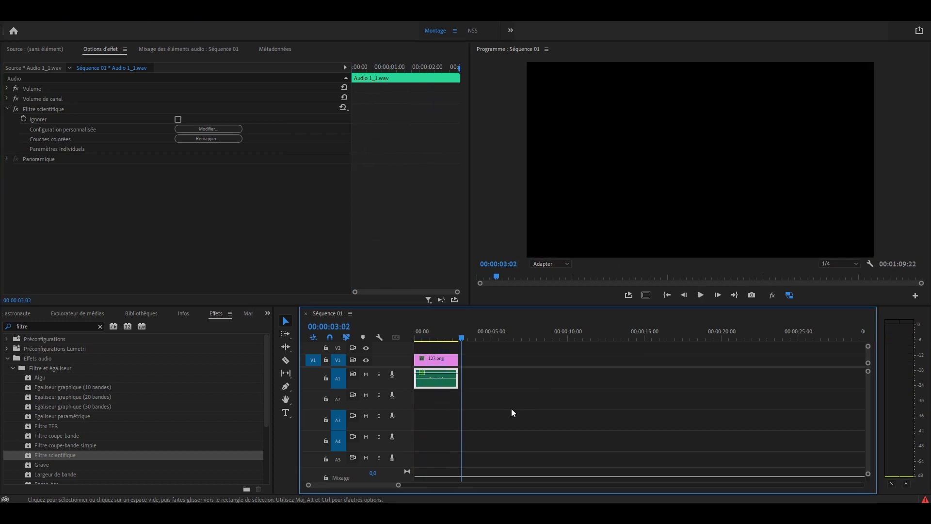
key("Home")
- Find the Traitement de la dynamique audio effect and apply it to the audio clip on track A1
left_click(100, 327)
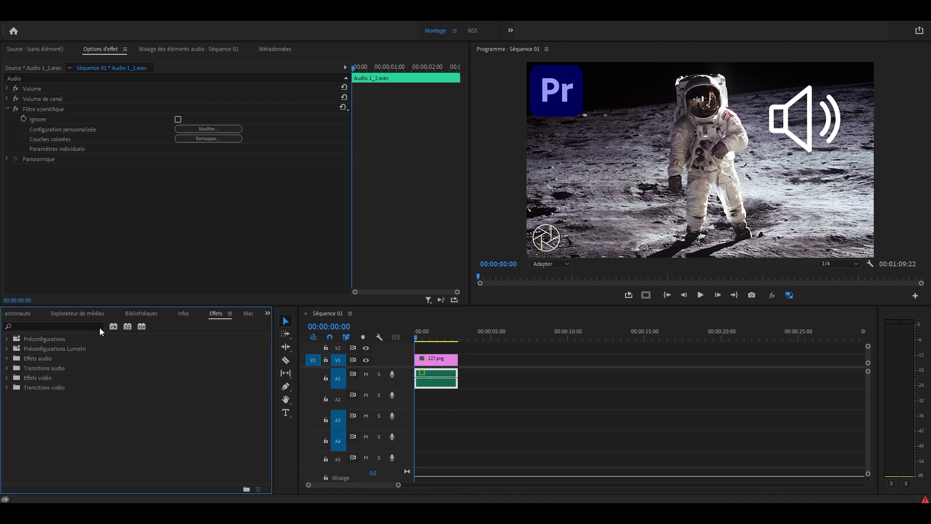
left_click(94, 325)
type("traite")
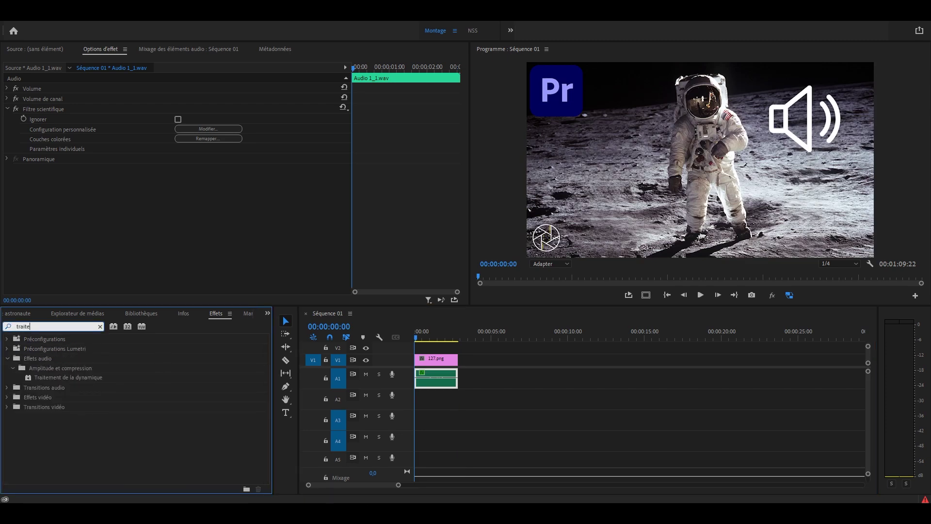
left_click(64, 377)
left_click_drag(66, 381, 449, 383)
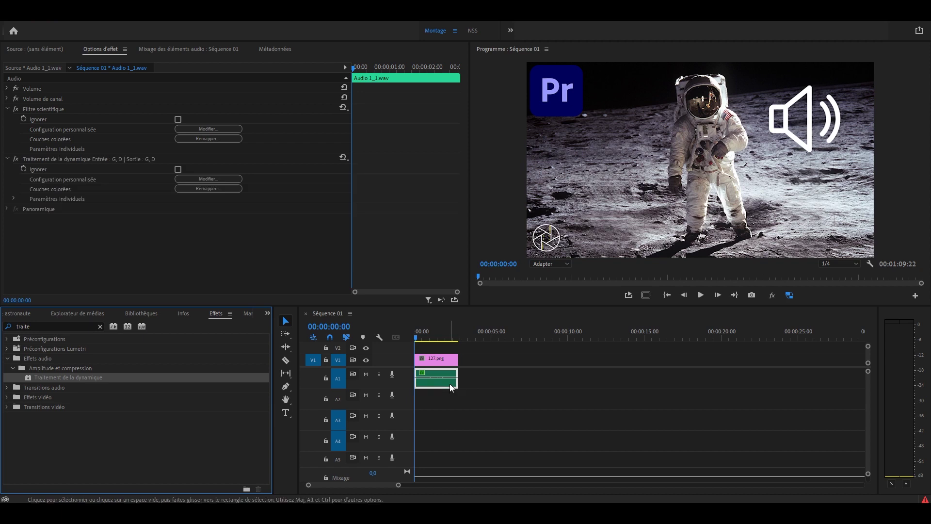
- Apply the Percussion carton preset in the Traitement de la dynamique settings and set its gain adjustment to 0 dB
left_click(237, 179)
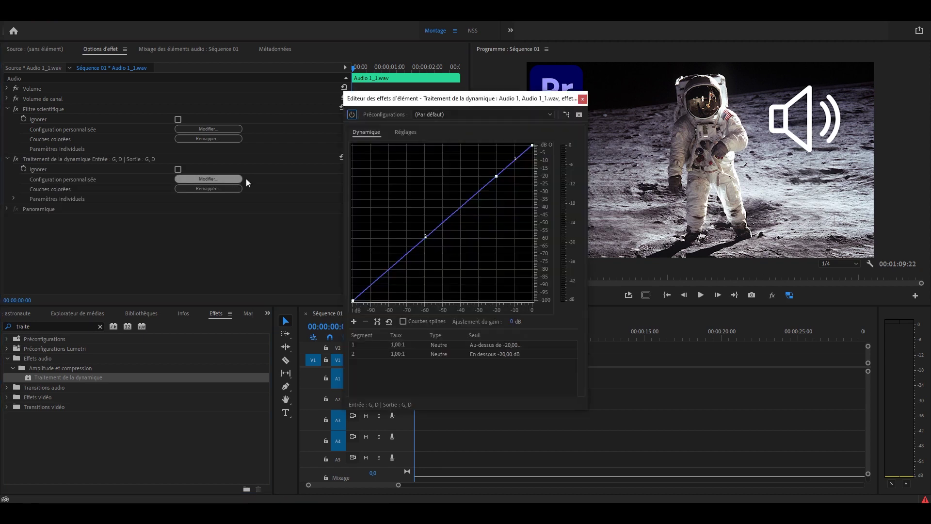
left_click(439, 115)
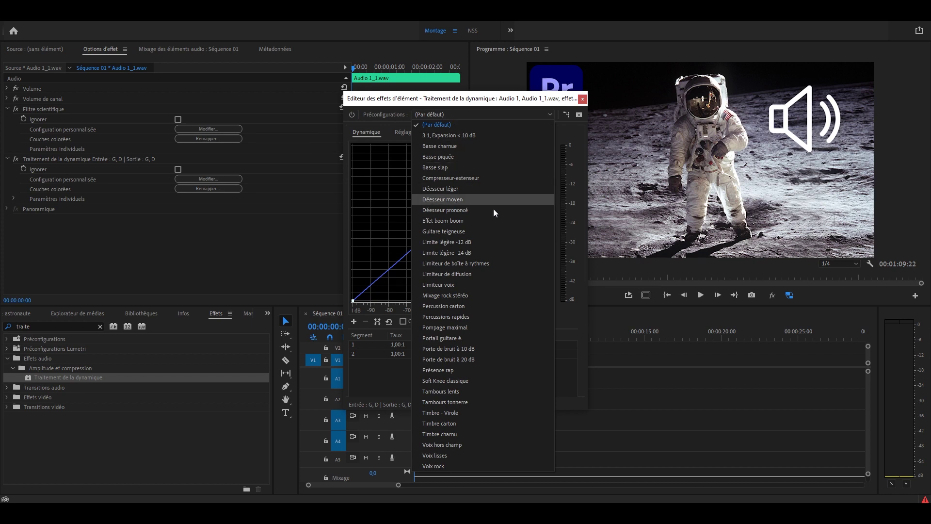
left_click(487, 306)
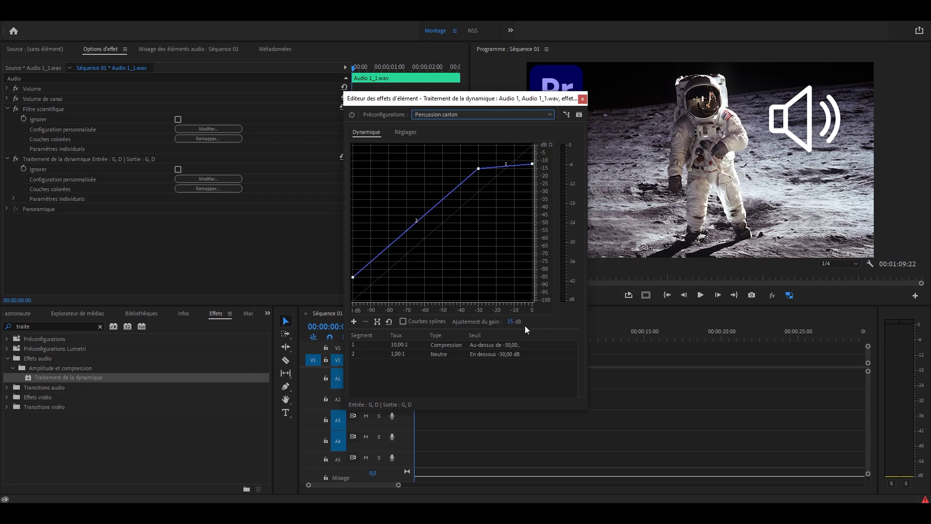
left_click(510, 322)
type("0")
key("Return")
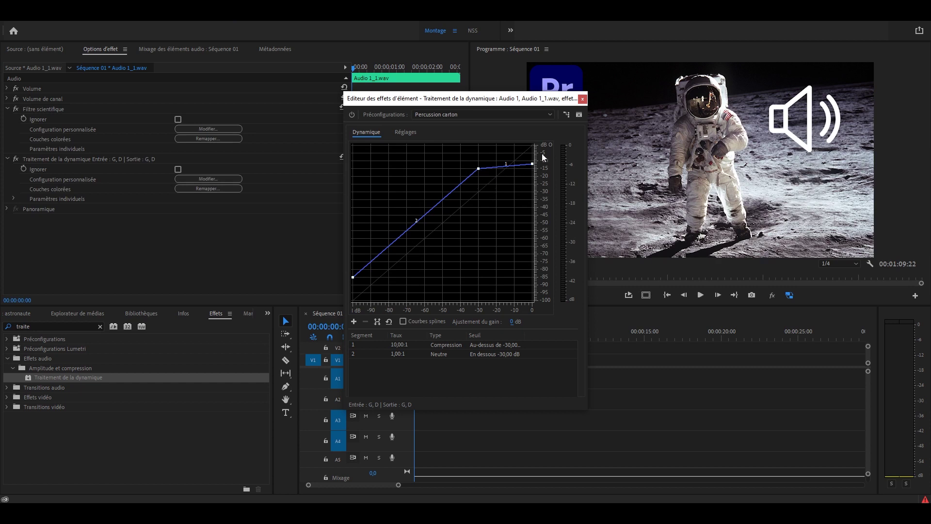
- Raise the dynamics curve's middle point to about -5 dB output, raise its lower end point, and close the effect editor
left_click_drag(478, 169, 479, 153)
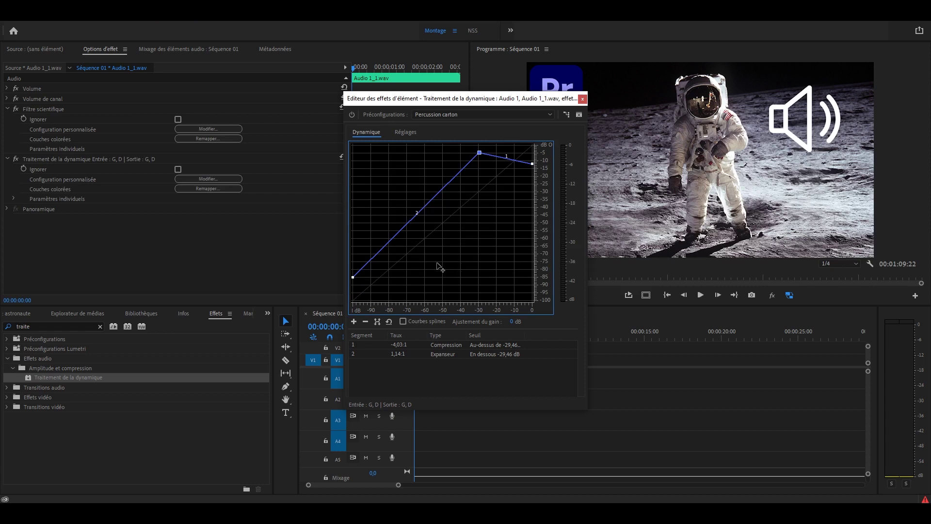
left_click_drag(353, 277, 353, 262)
left_click(582, 99)
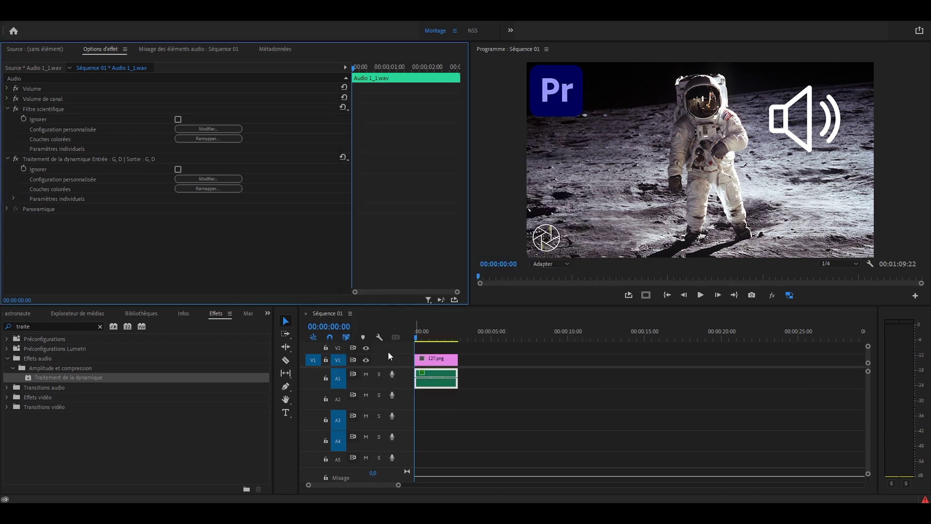
- Lower the volume level of the audio clip on track A1 and play the sequence to check the sound
left_click(429, 375)
key("space")
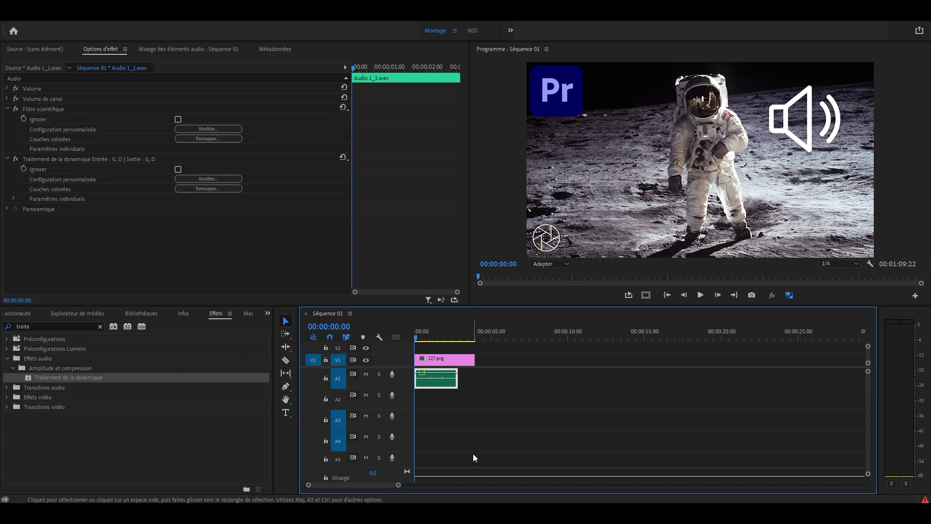
left_click(430, 412)
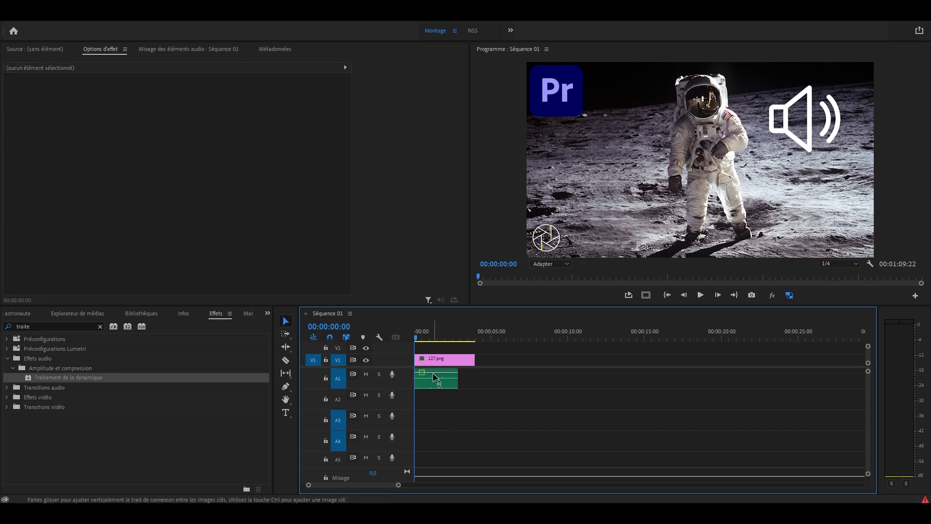
left_click_drag(432, 372, 432, 377)
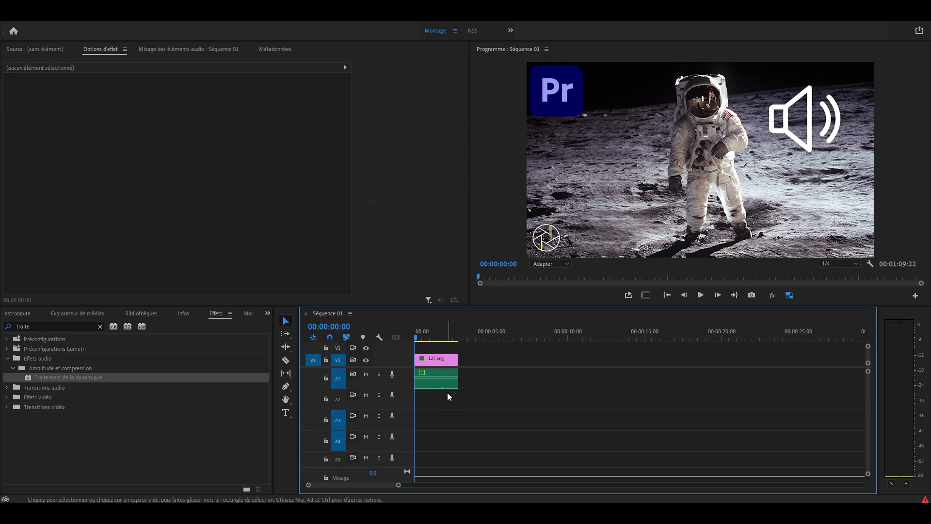
key("space")
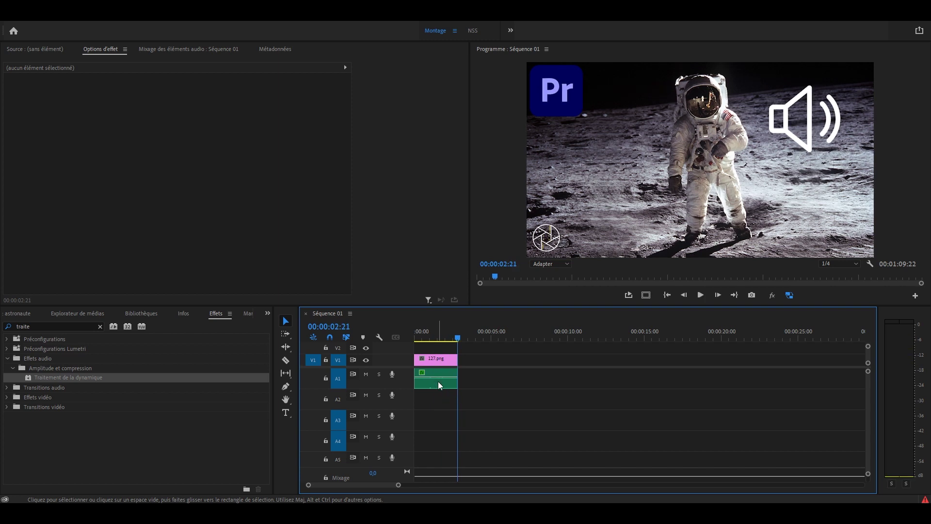
- Duplicate the A1 audio clip onto track A2 and play both layers from the sequence start
left_click_drag(437, 383, 432, 404)
key("Home")
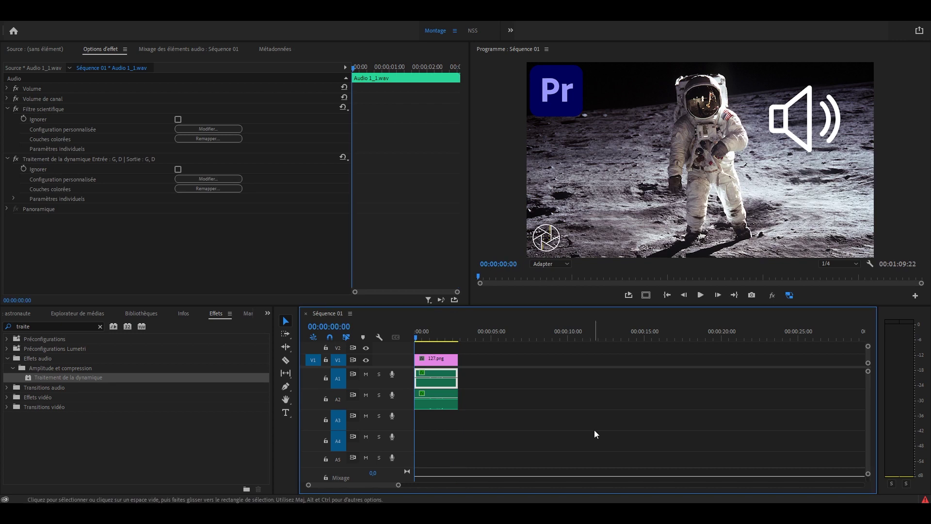
key("space")
key("space")
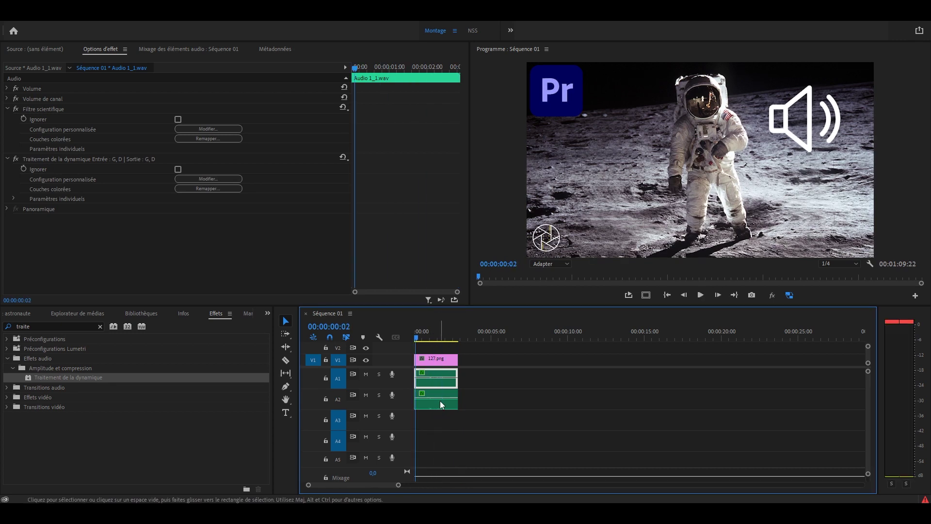
- Lower the volume of the audio copy on track A2 by about 1.5 dB and play the sequence from the start
left_click(441, 400)
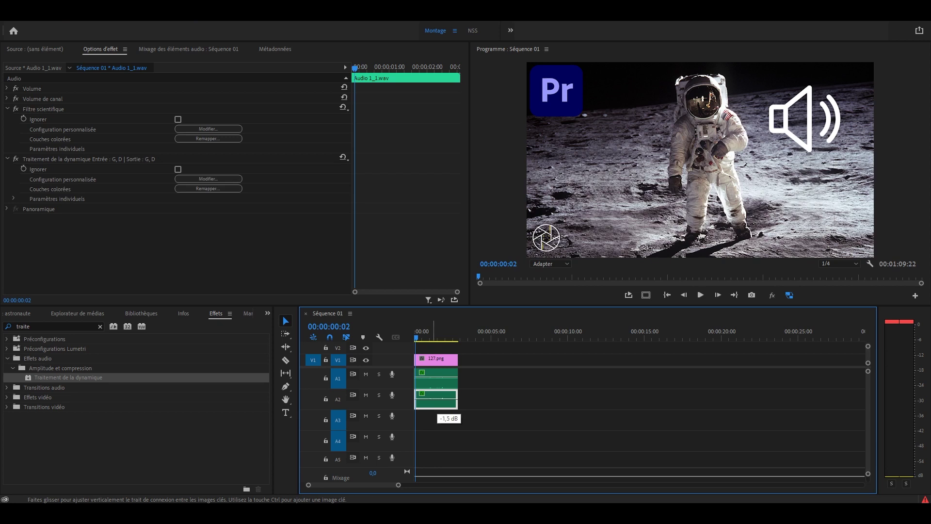
key("space")
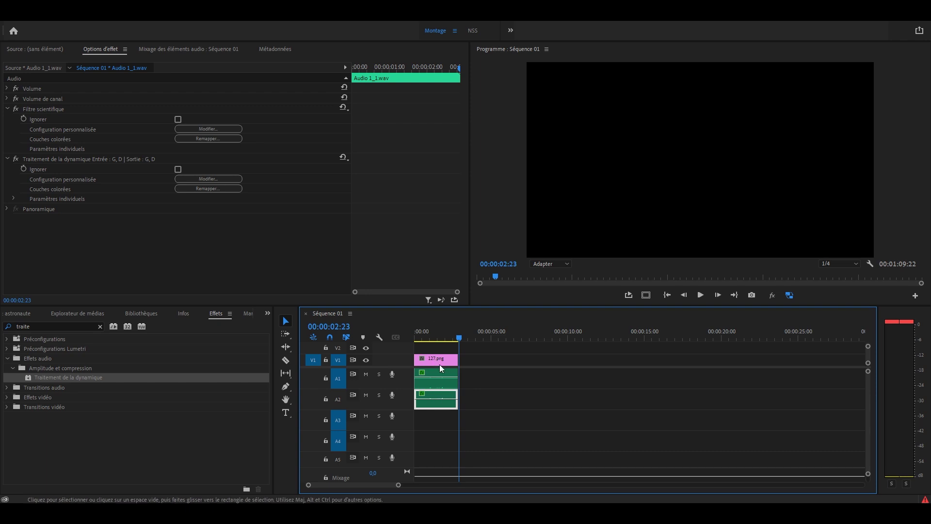
left_click_drag(436, 333, 392, 333)
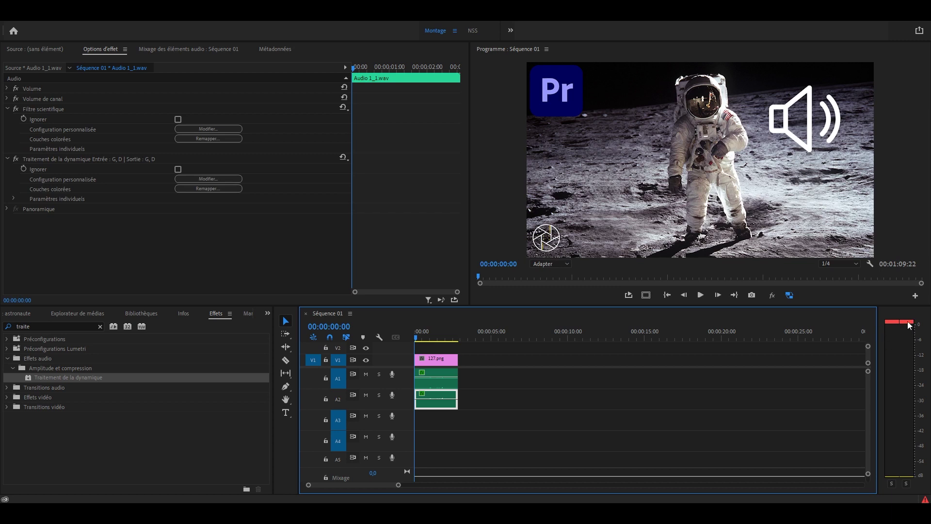
key("space")
key("space")
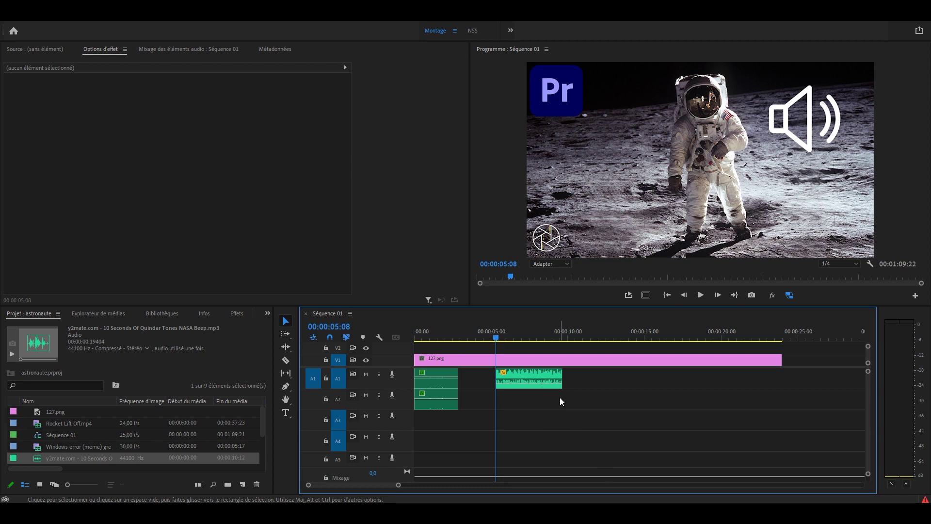
- Check the NASA beep clip's level in the audio clip mixer and play the sequence from 00:00:05:02
left_click(521, 385)
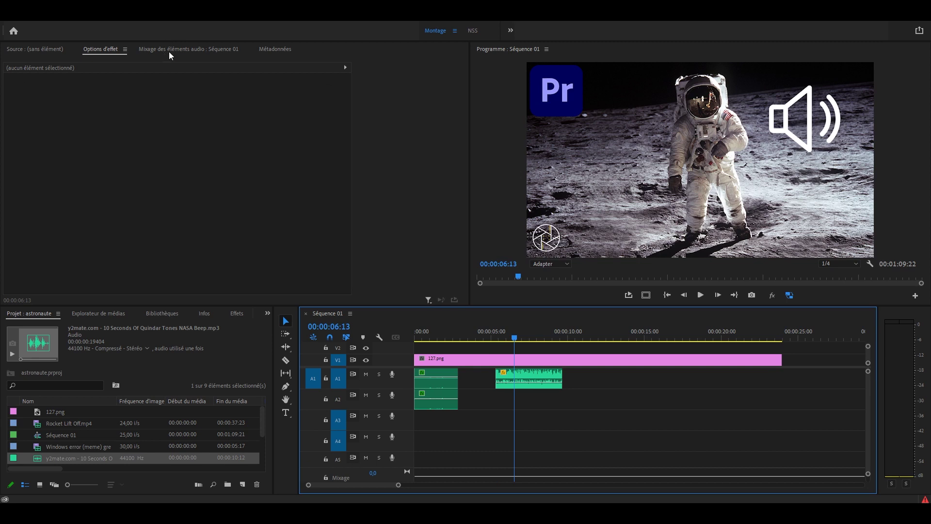
left_click(169, 51)
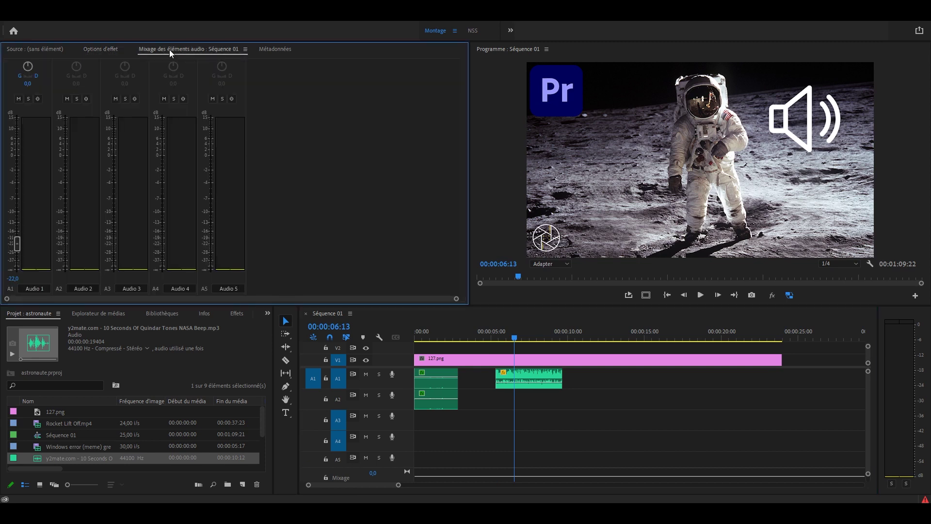
left_click(19, 279)
left_click(492, 334)
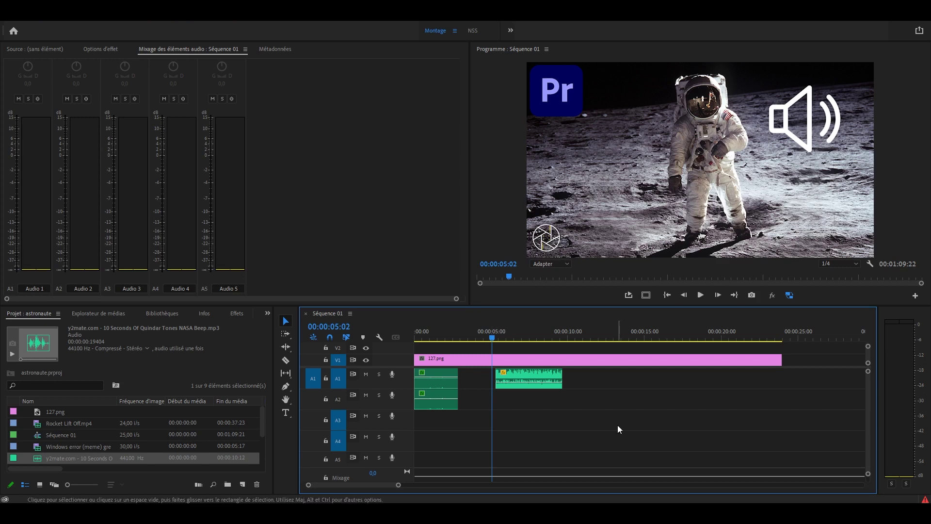
key("space")
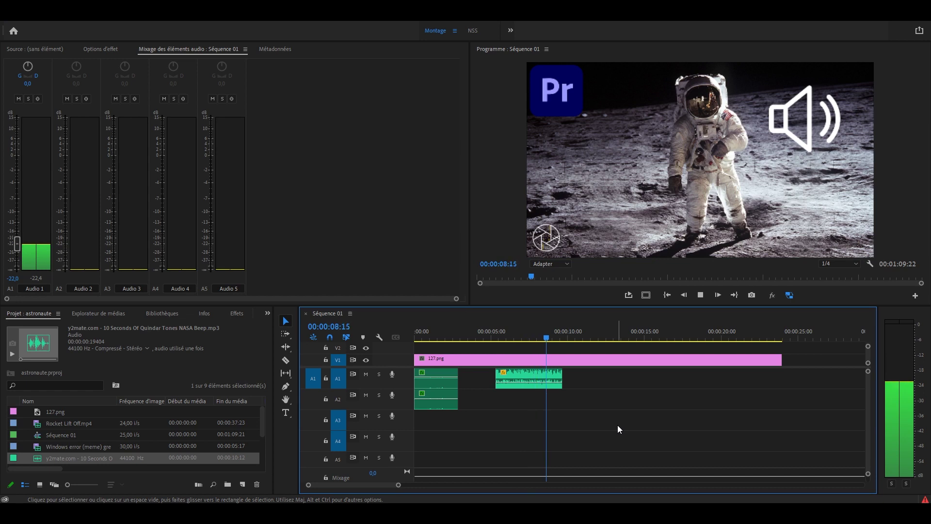
- Copy the Filtre scientifique and Traitement de la dynamique effects from the A1 audio clip onto the rocket launch clip on A3
key("space")
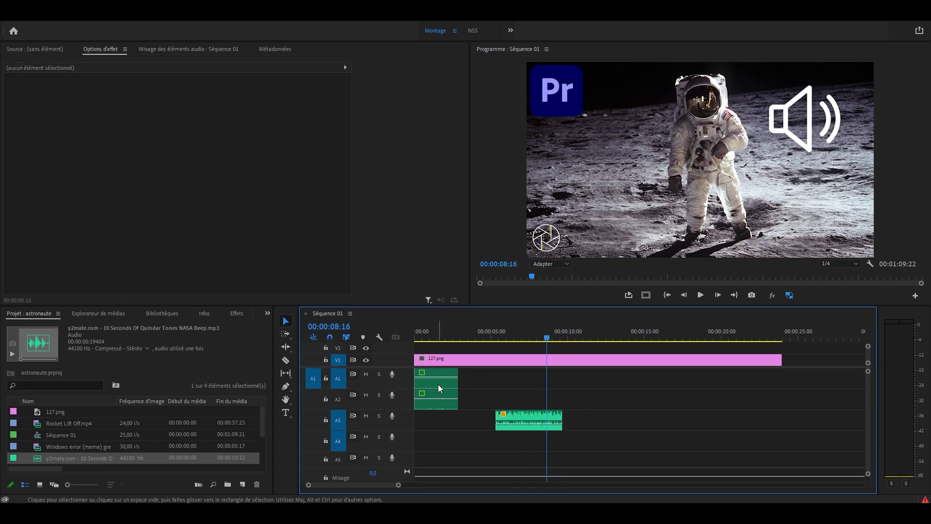
left_click(439, 384)
left_click(147, 252)
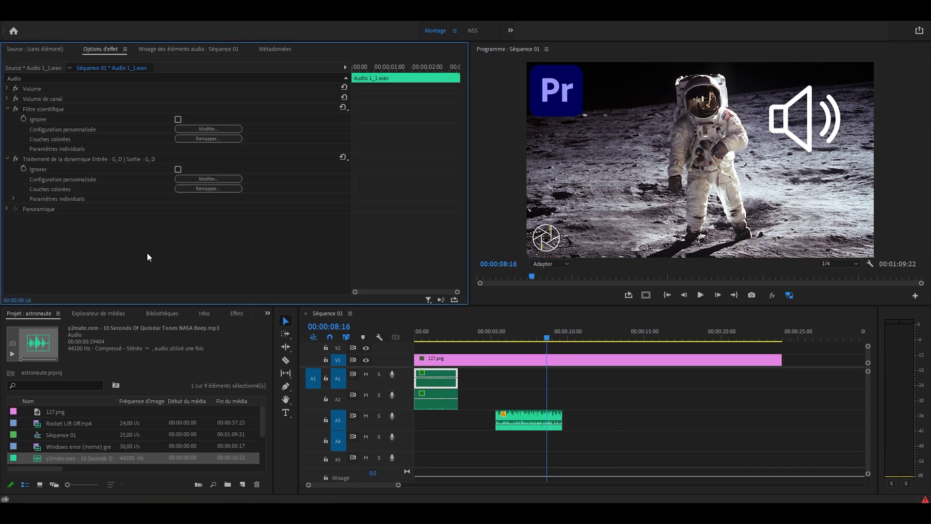
left_click(60, 109)
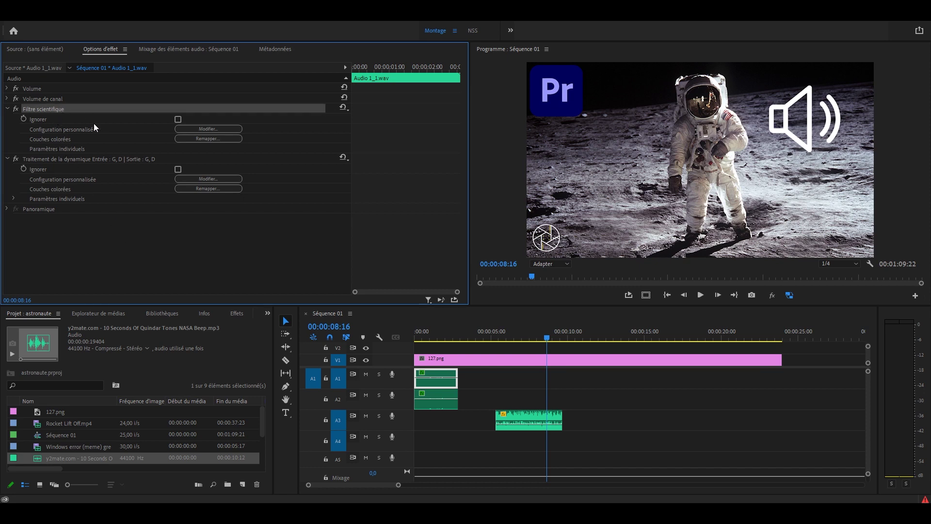
left_click(80, 158, "ctrl")
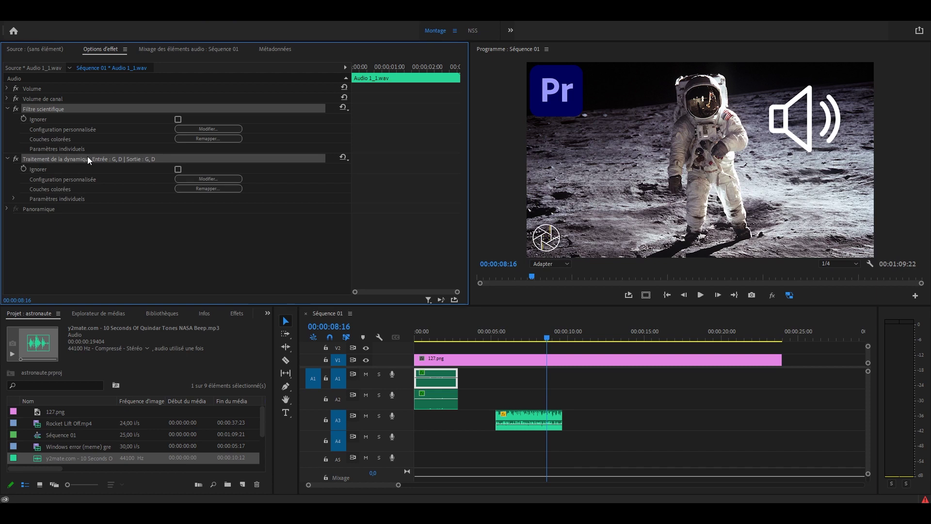
left_click(510, 413)
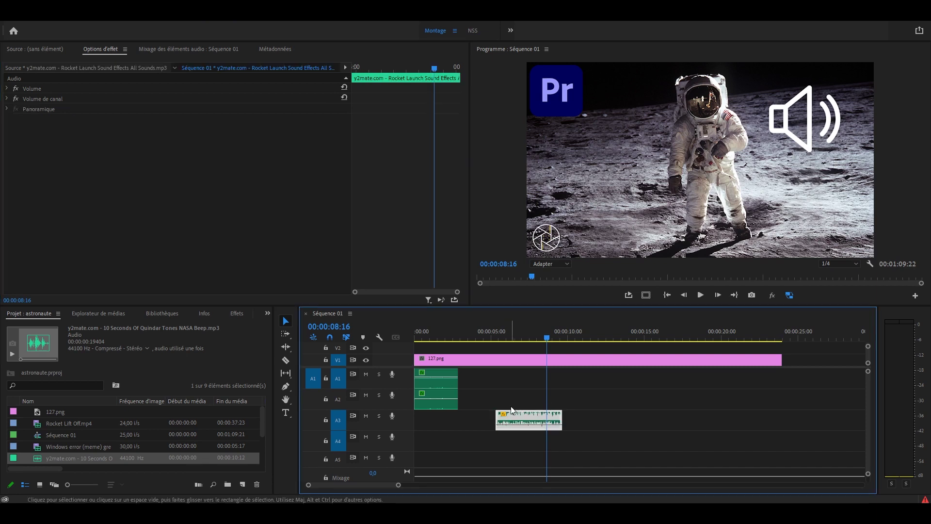
key("ctrl+v")
left_click(89, 159)
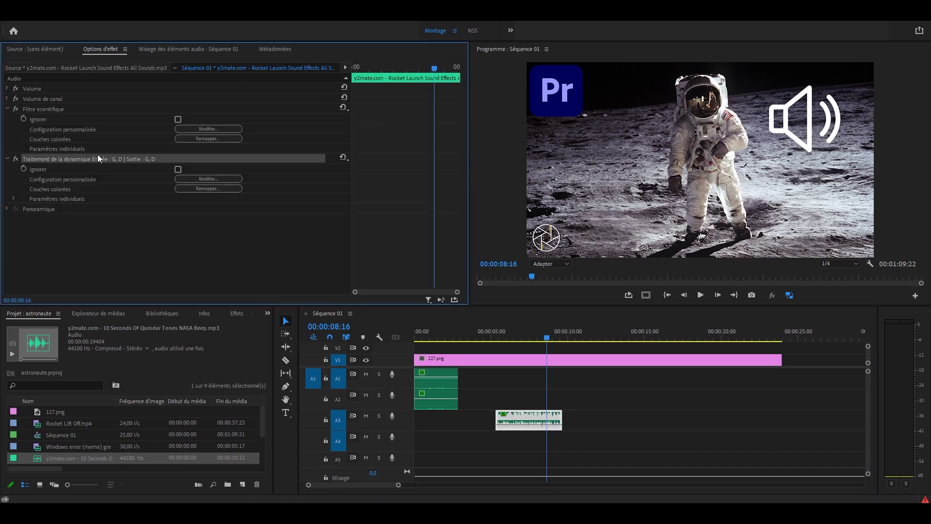
- Set the rocket launch clip's Filtre scientifique cutoffs to 160 Hz low and 5000 Hz high, and play the sequence from the start
left_click(64, 109)
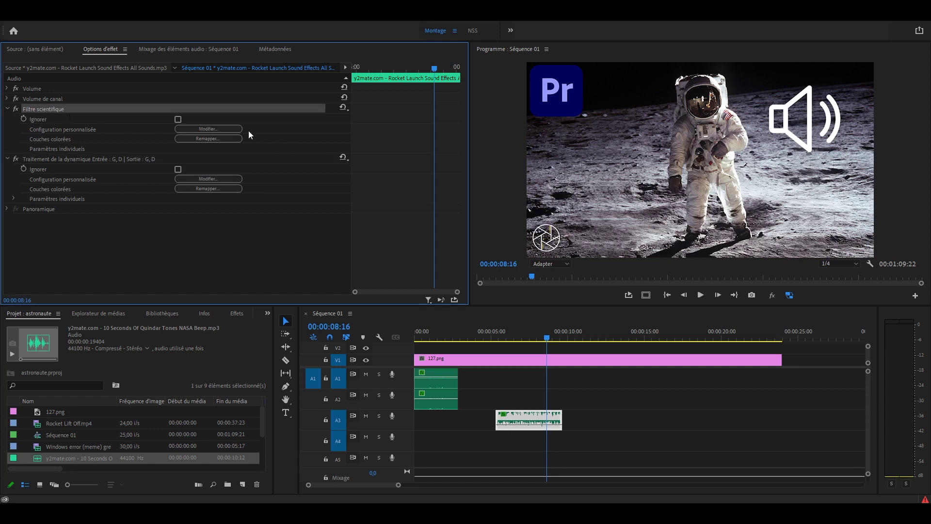
left_click(231, 129)
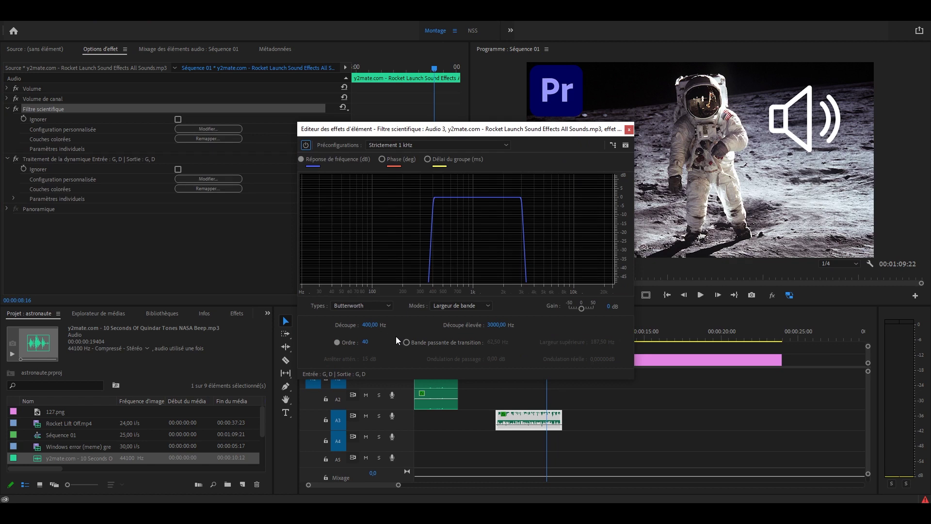
left_click(370, 325)
type("160")
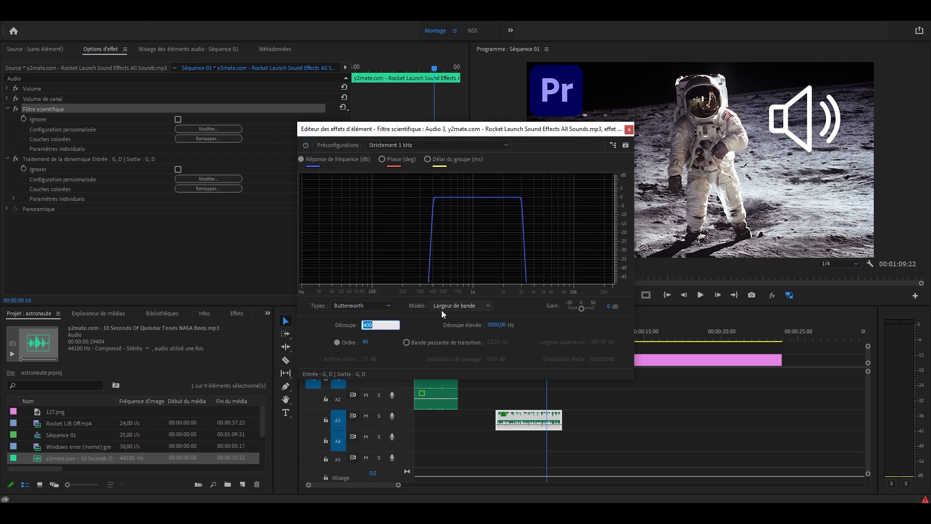
key("Return")
left_click(500, 325)
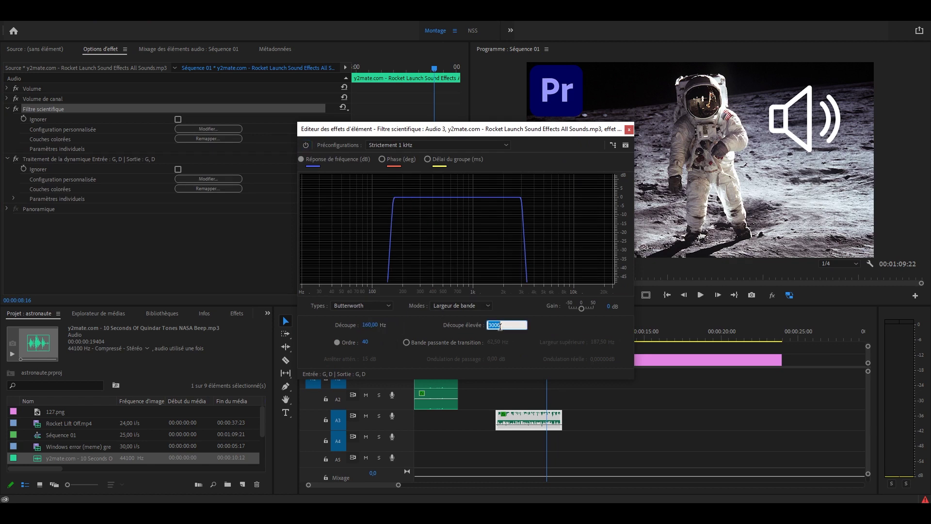
key("Return")
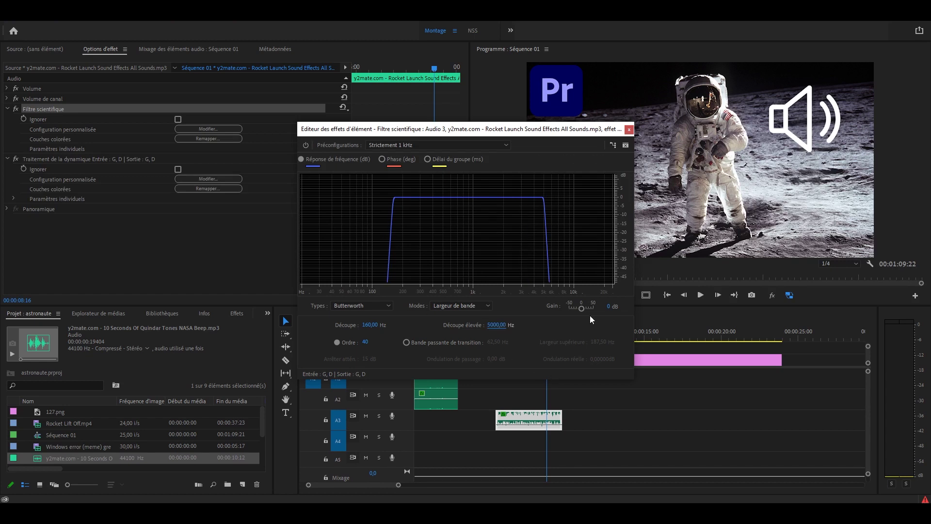
left_click(630, 129)
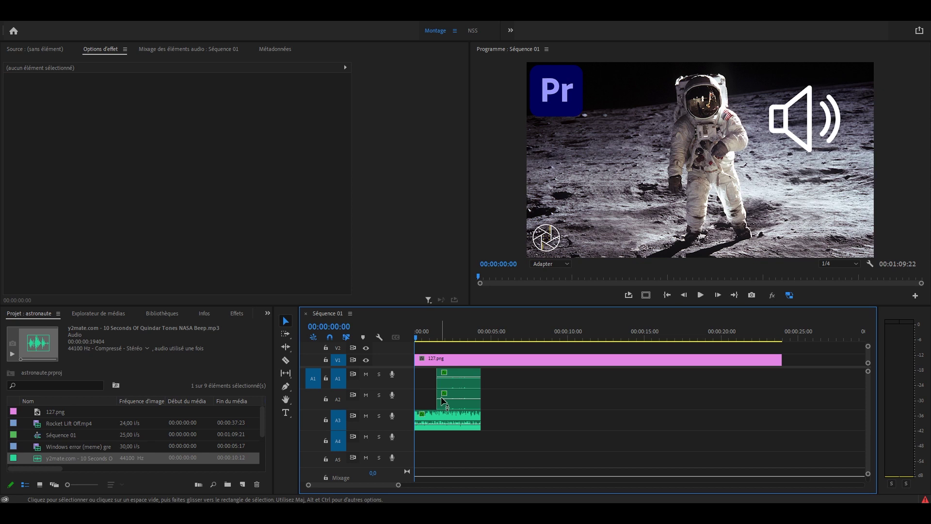
key("space")
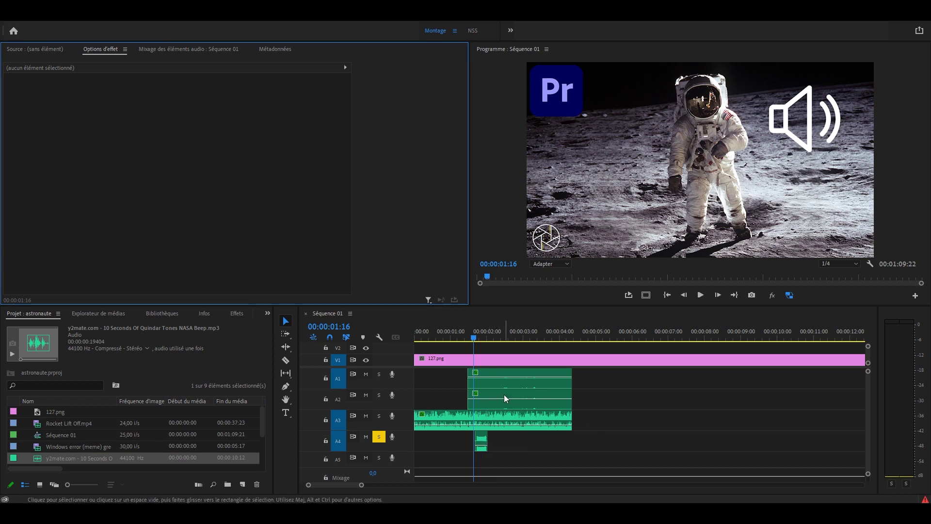
- Apply the Basse charnue preset to the dynamics effect of the NASA beep clip on A4, with a gain adjustment of 0 dB
left_click(488, 458)
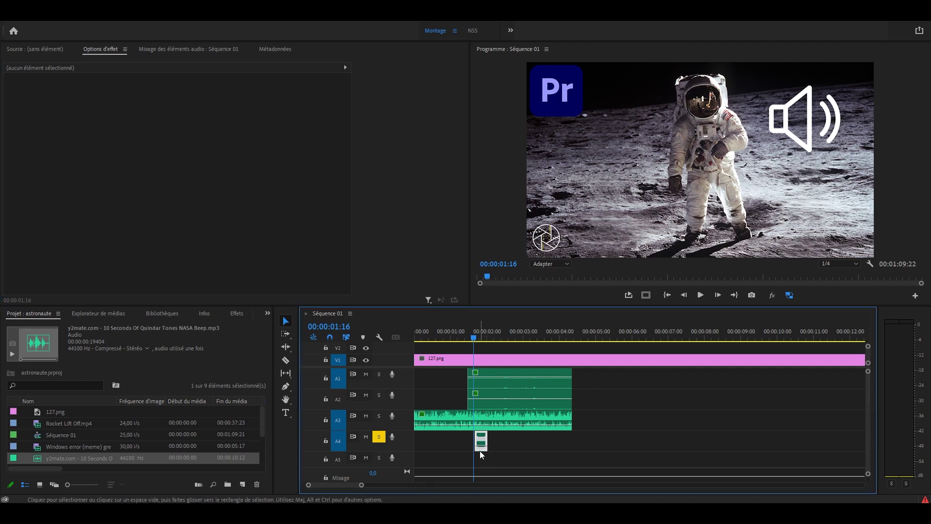
left_click(480, 453)
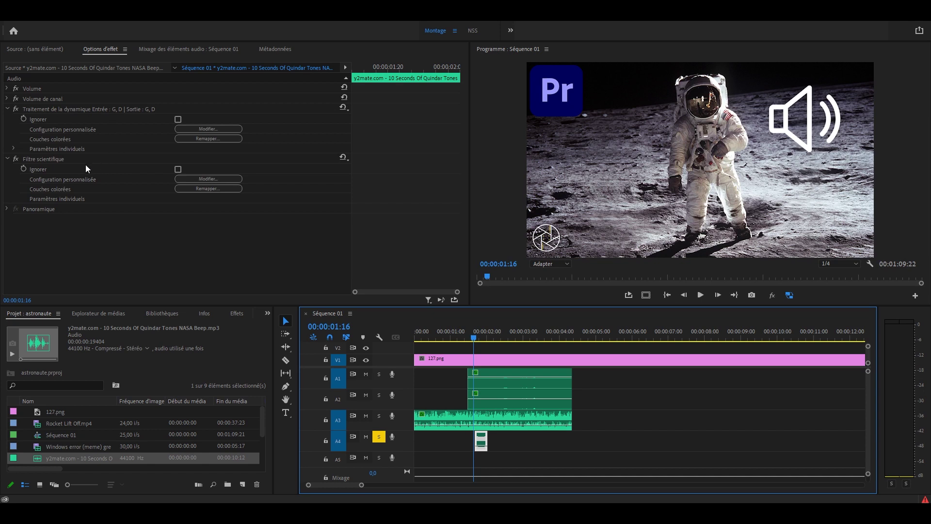
left_click(86, 109)
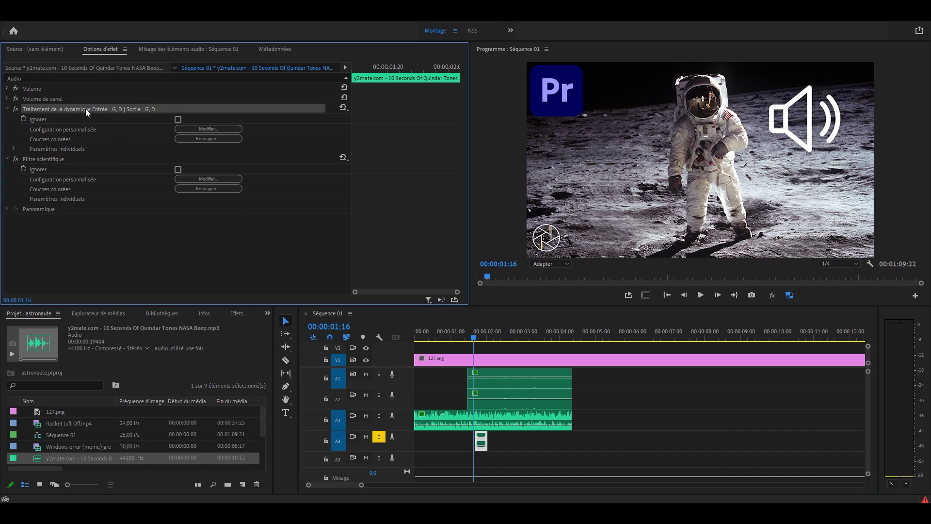
left_click(207, 129)
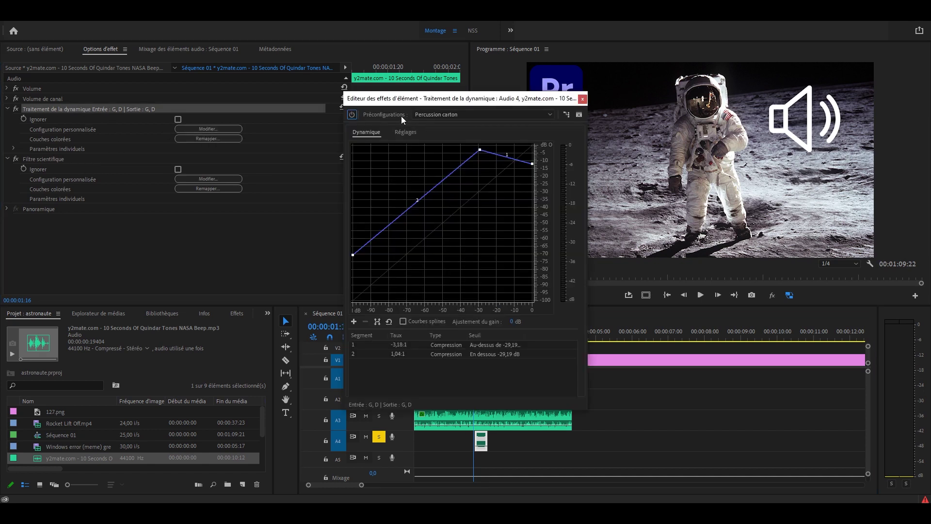
left_click(487, 116)
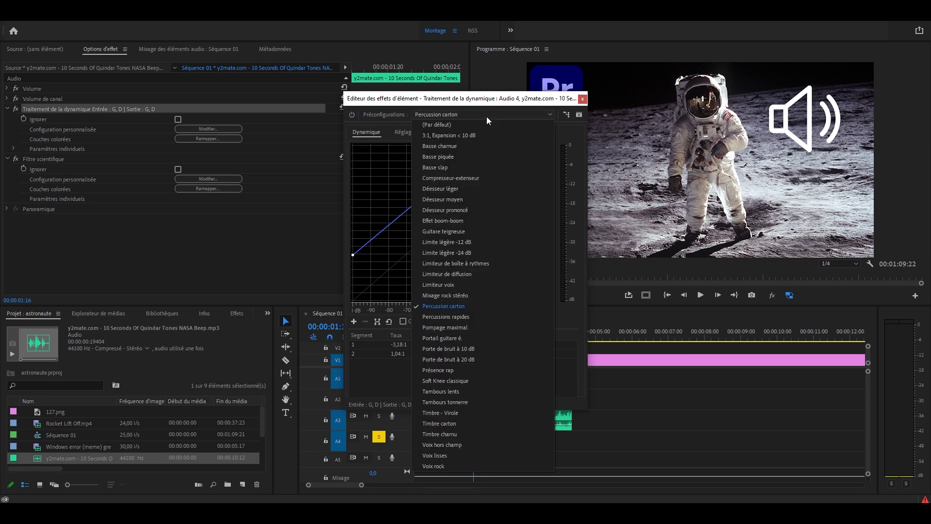
left_click(511, 144)
left_click(507, 321)
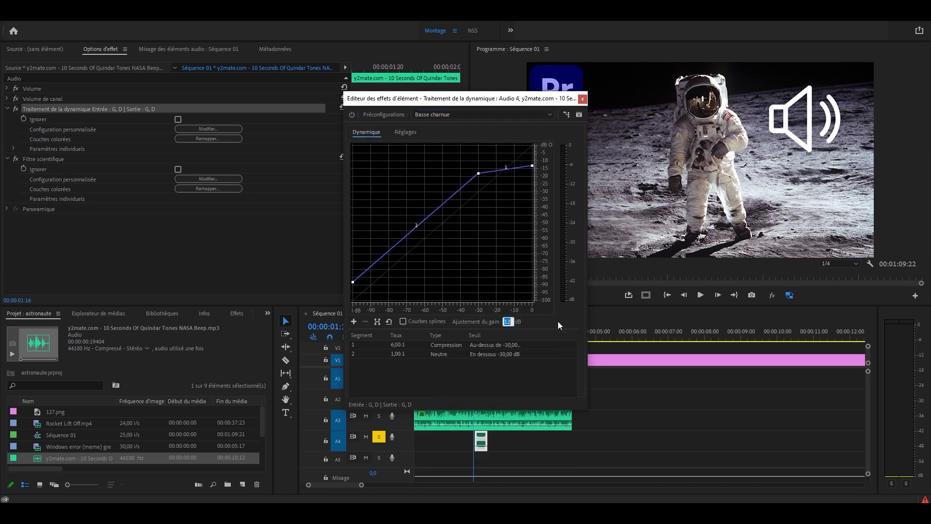
type("0")
key("Return")
left_click(583, 100)
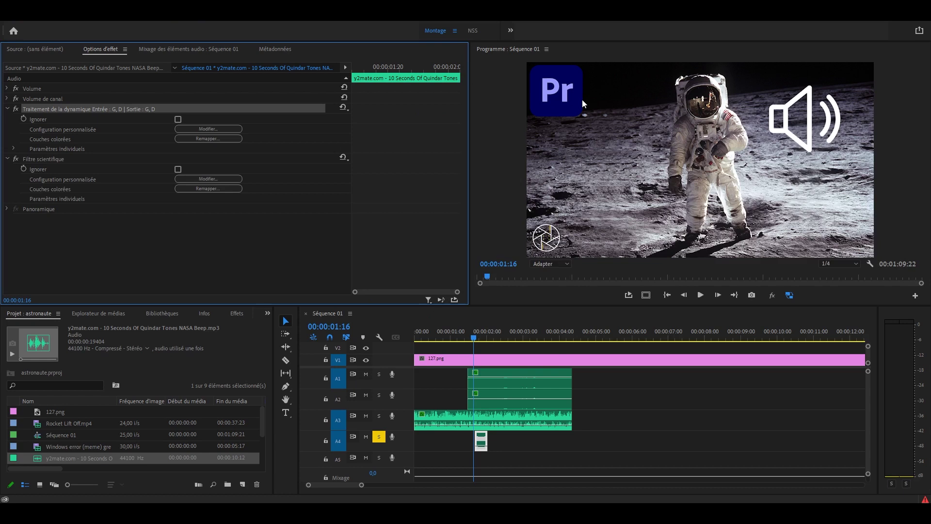
- Set the low cutoff of the NASA beep clip's Filtre scientifique to 370 Hz and adjust its high cutoff
left_click(207, 179)
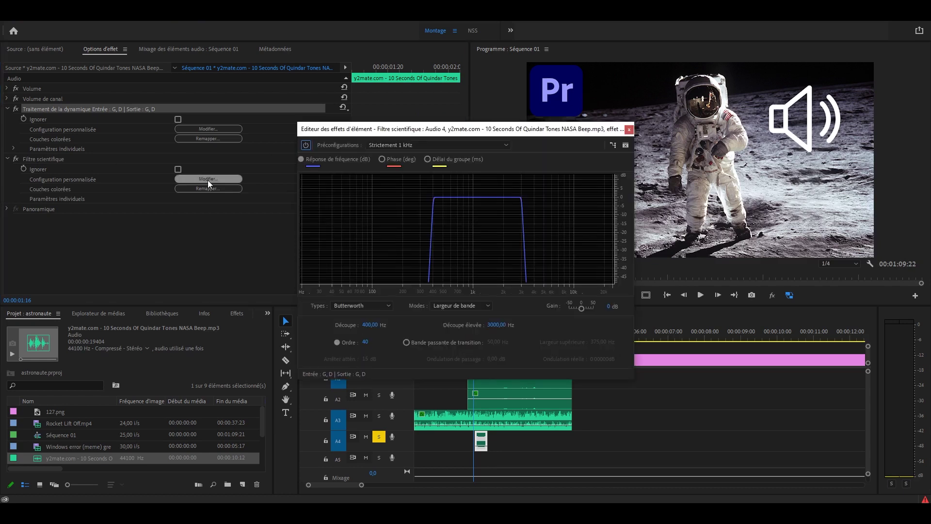
left_click(371, 324)
type("370")
key("Return")
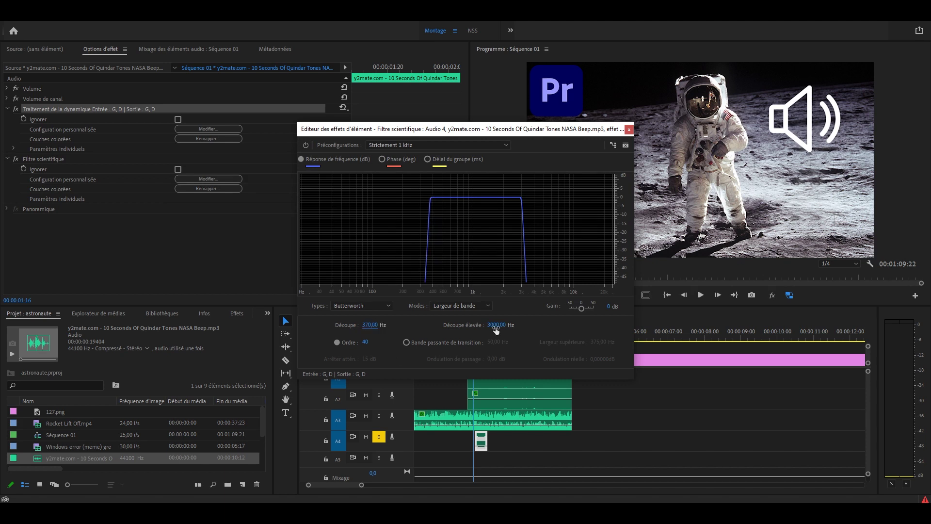
left_click(496, 326)
key("Return")
left_click(631, 131)
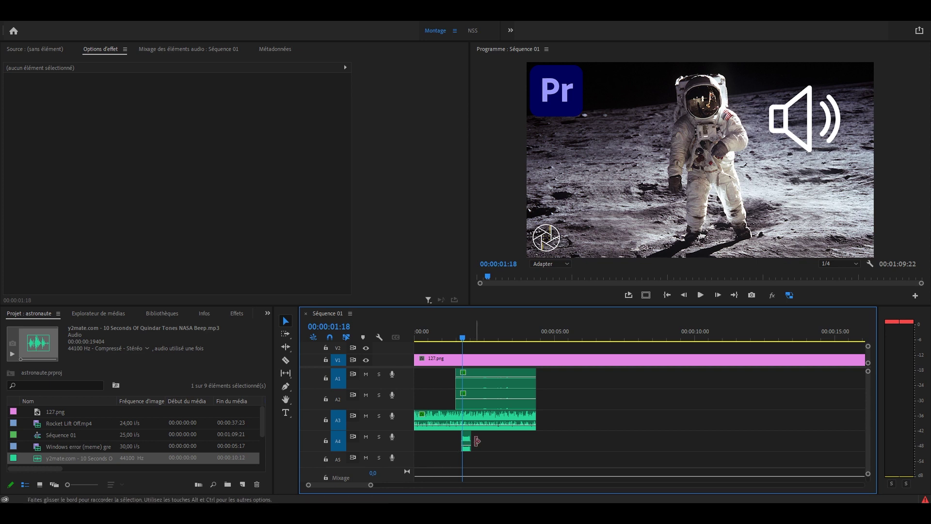
- Play the sequence from the start to check the complete voice, rocket and beep mix
key("Home")
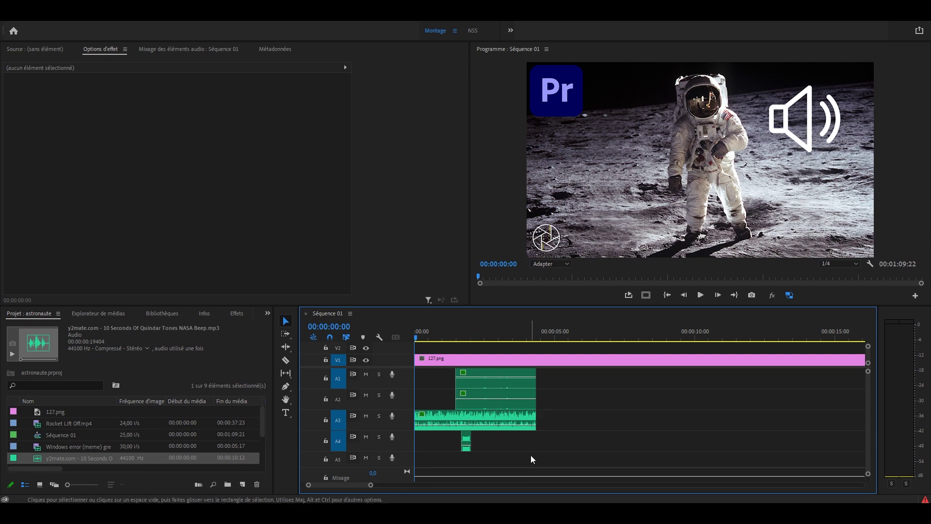
key("space")
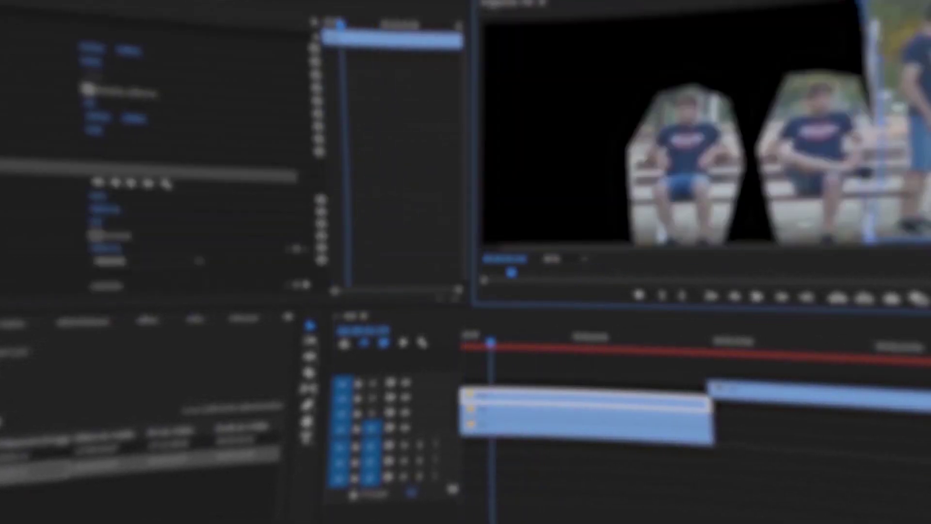
left_click(566, 321)
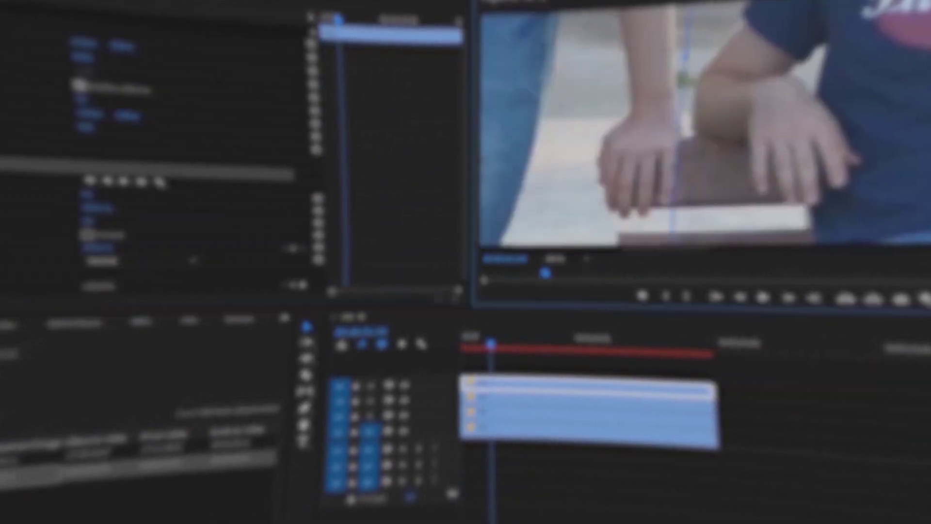